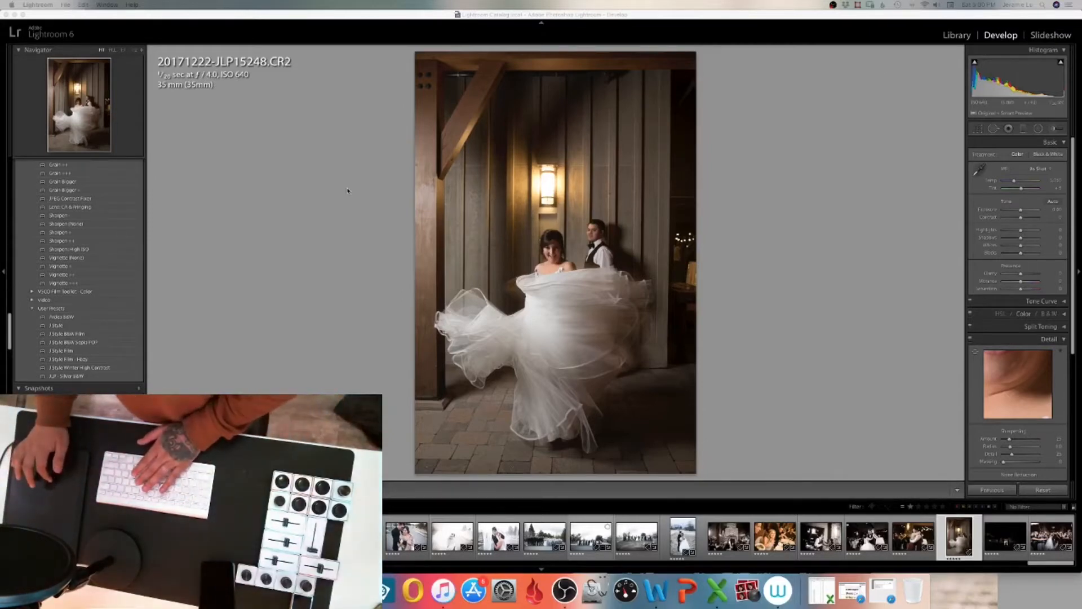
Apply the J Style preset to the wedding photo and compare the result with the unedited version.
key(i)
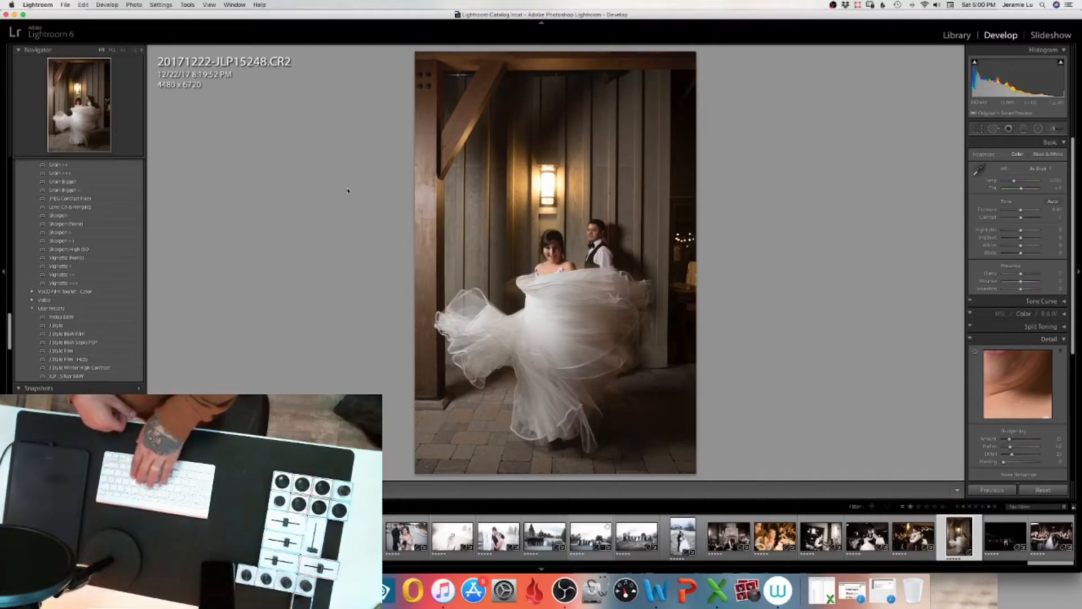
key(i)
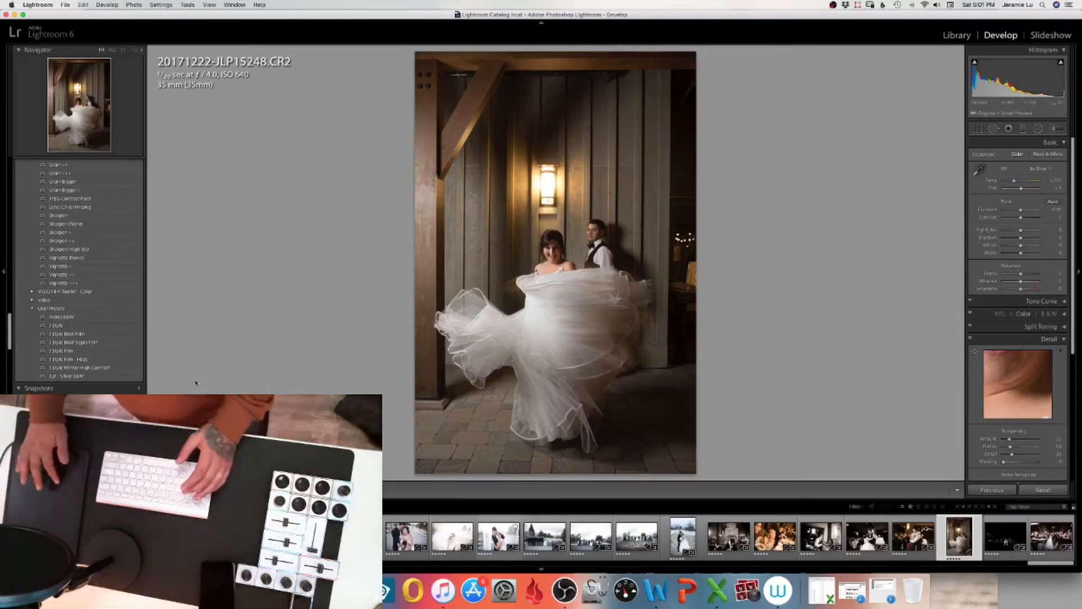
click(54, 326)
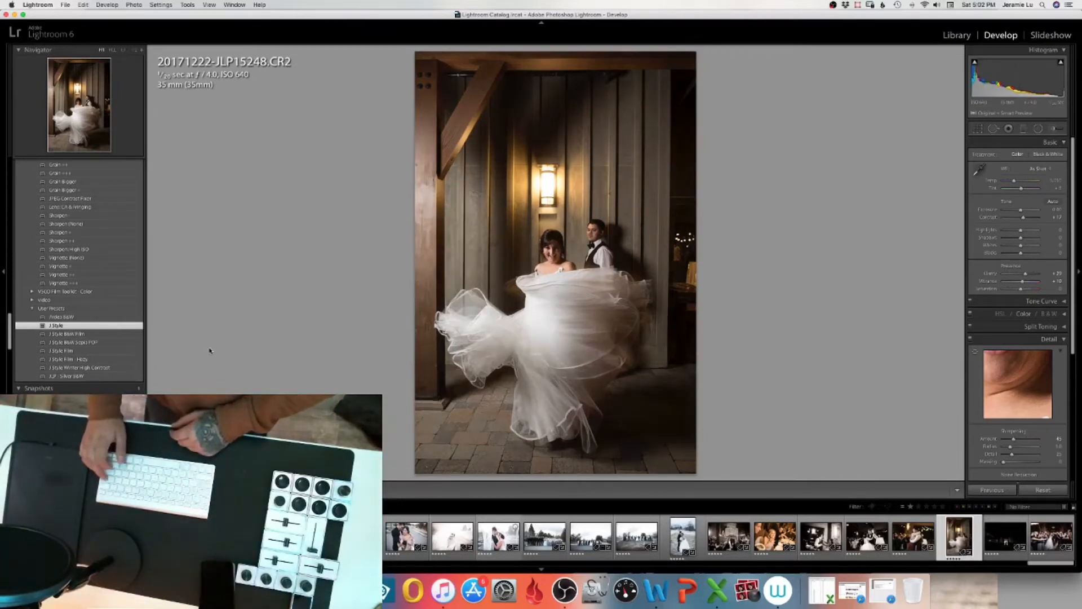
key(backslash)
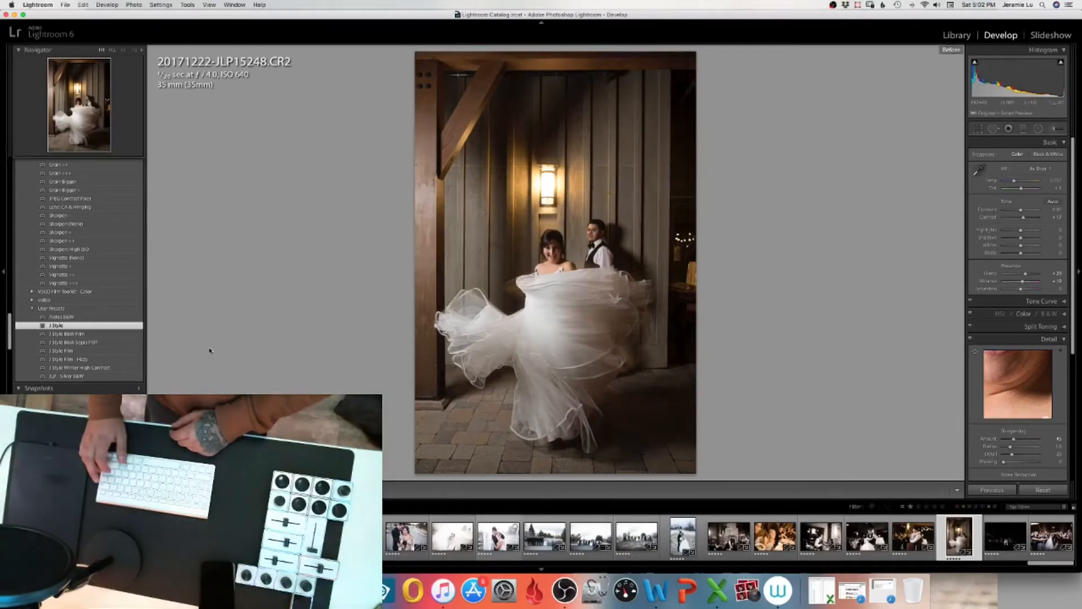
key(backslash)
key(backslash)
key(backslash)
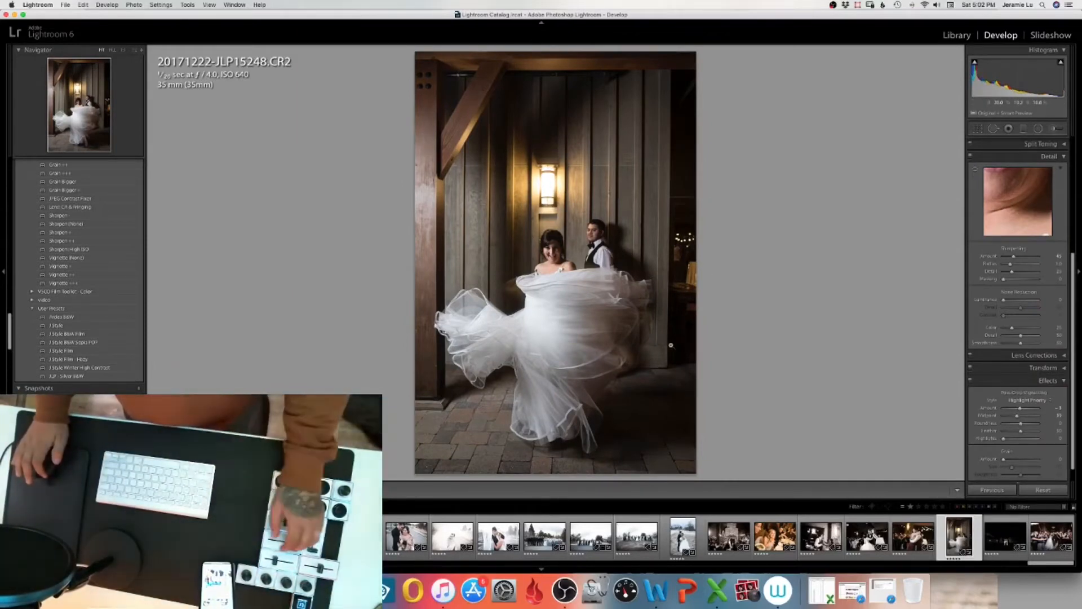
Darken the string lights at the photo's right edge with a Burn adjustment brush and lower its exposure.
key(super+1)
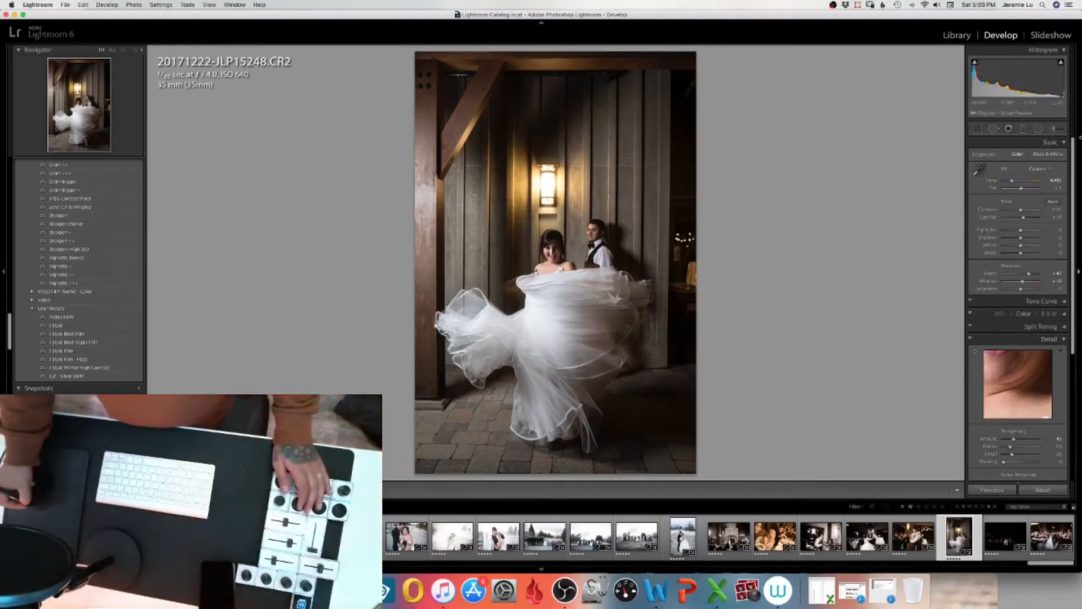
click(1053, 129)
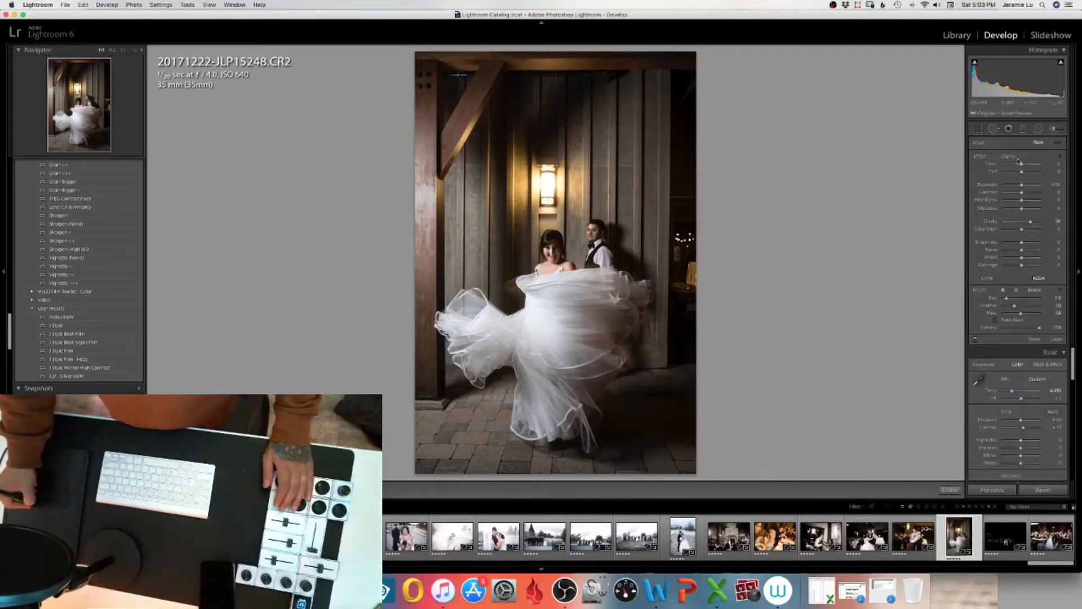
click(1019, 161)
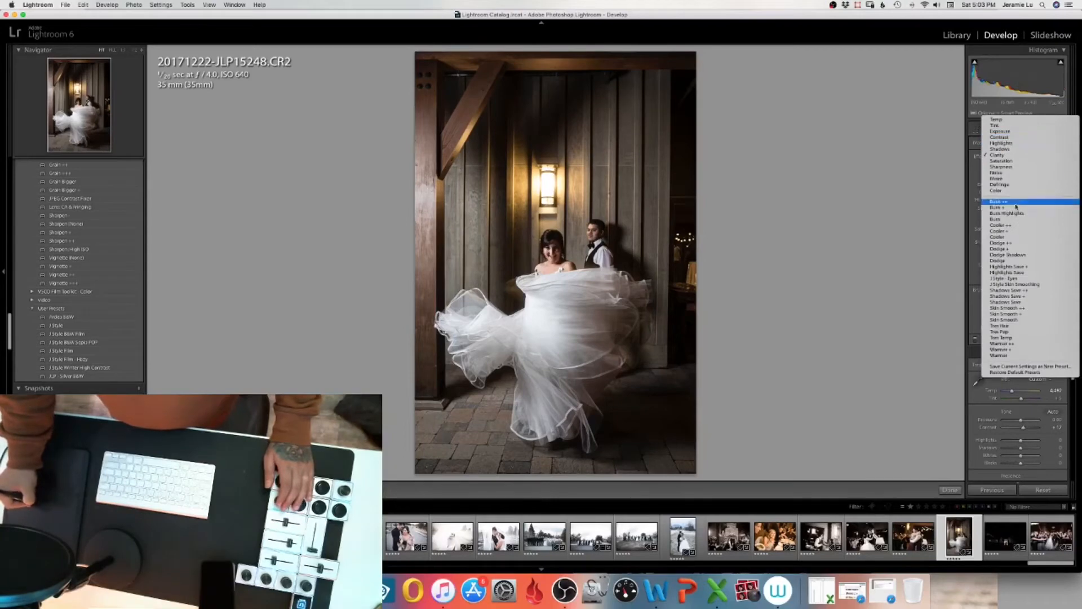
click(1004, 220)
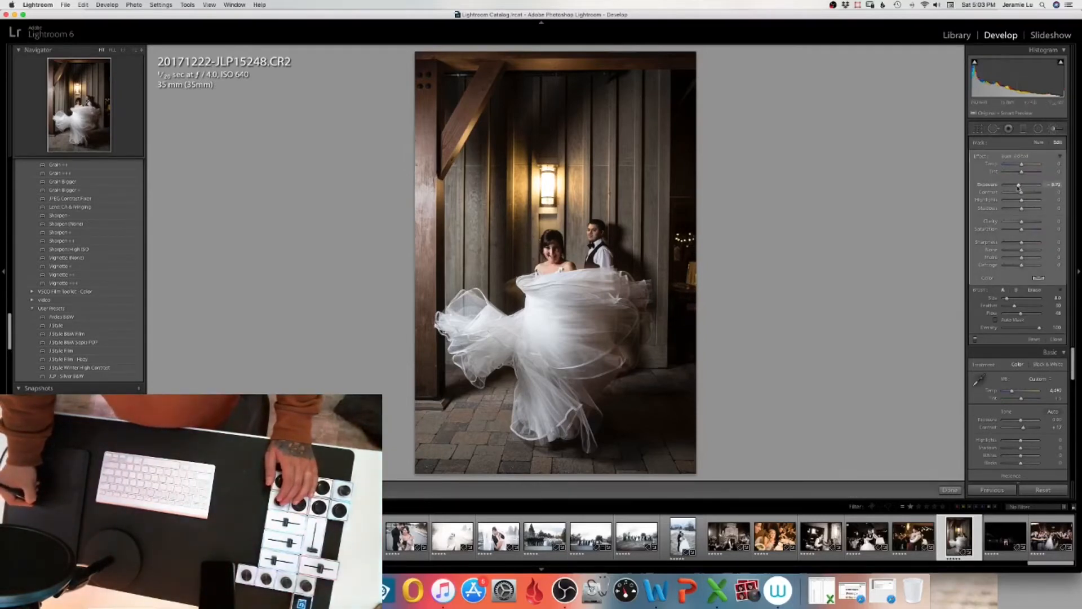
drag(1019, 187, 1013, 190)
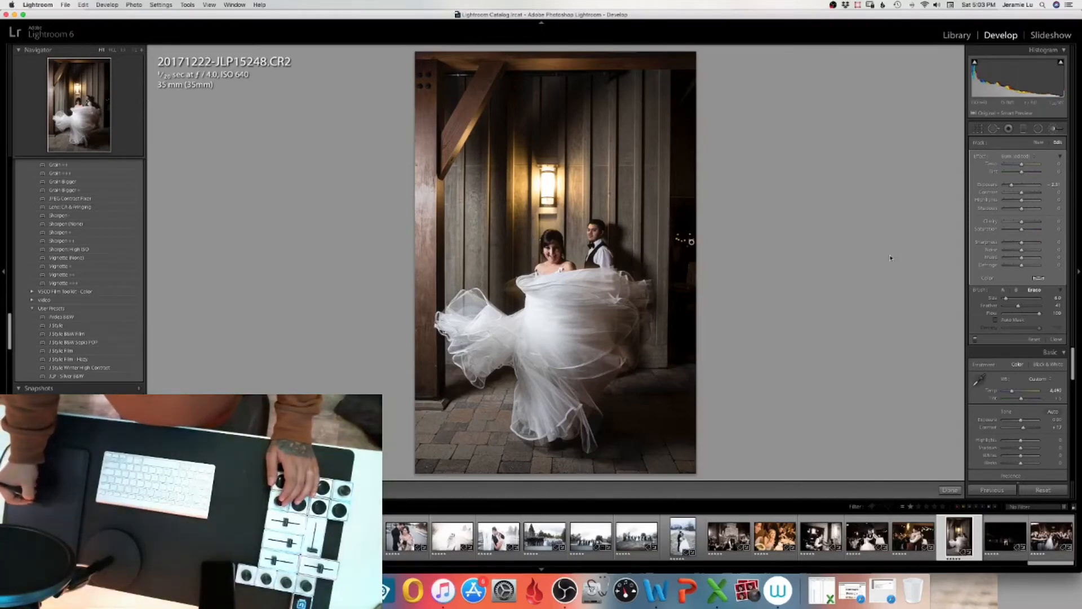
key(k)
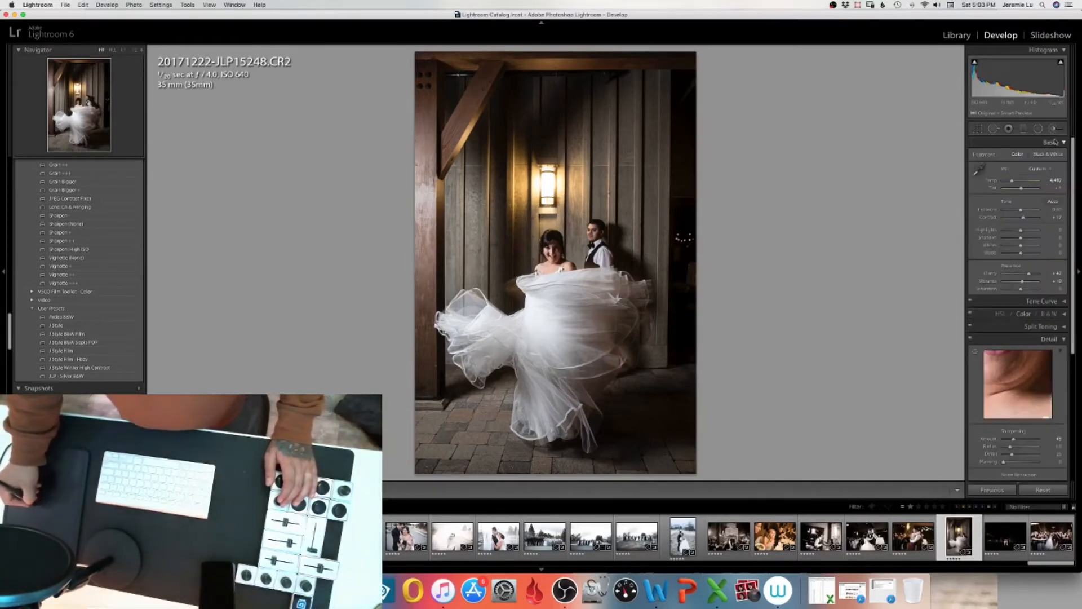
Smooth the bride's skin with an adjustment brush using the J Style Skin Smoothing preset.
click(1048, 130)
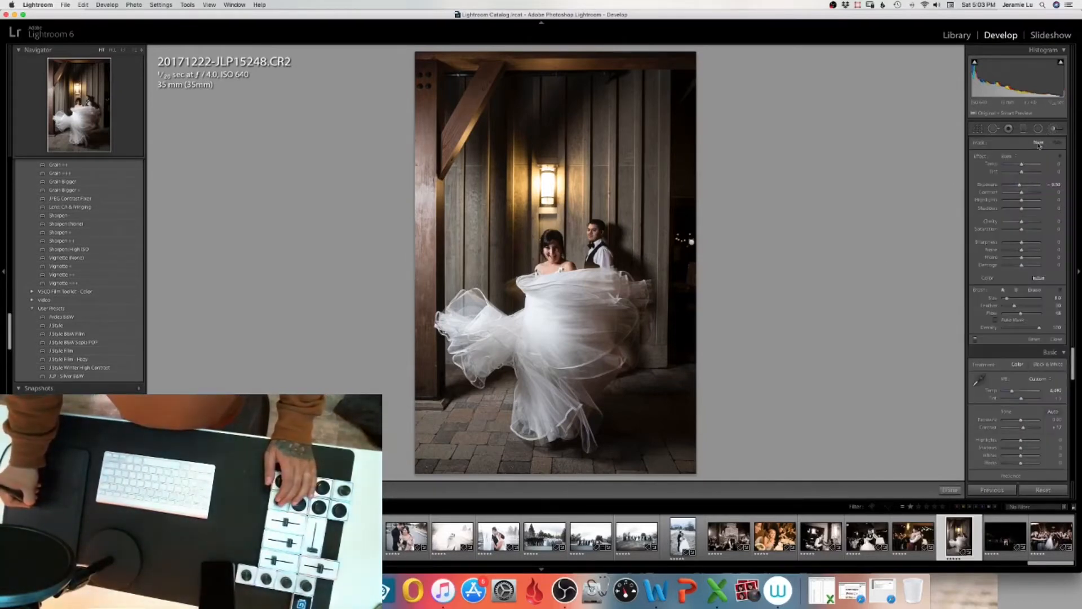
click(1014, 159)
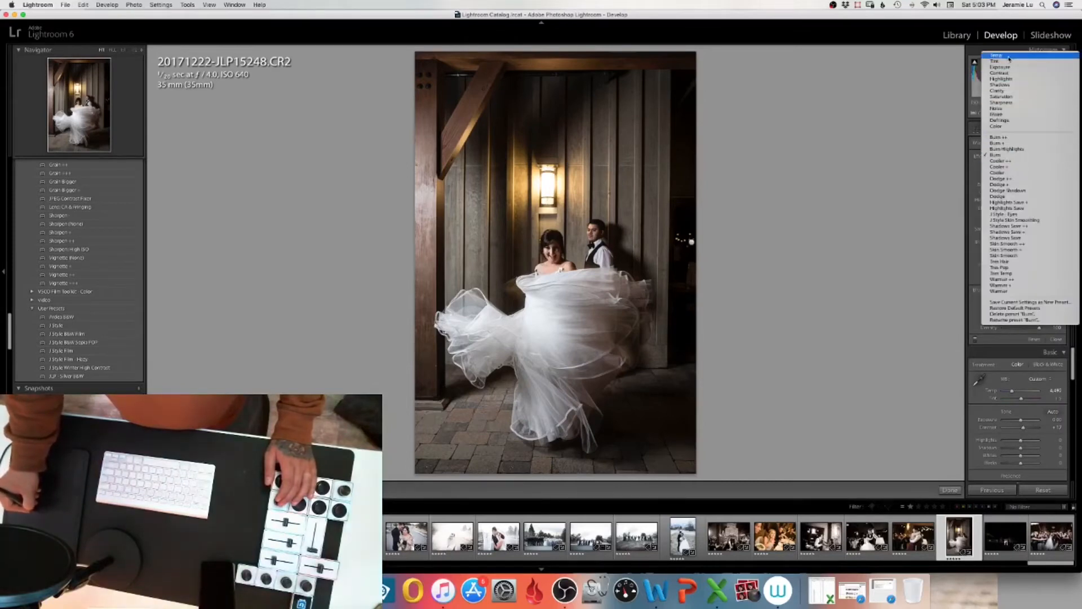
click(1015, 219)
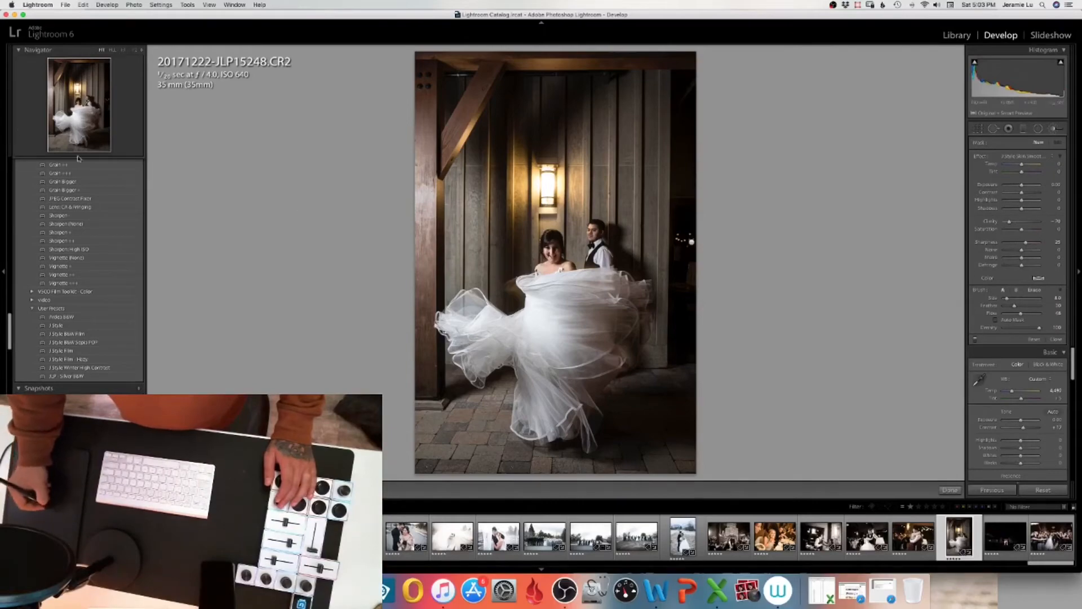
key(z)
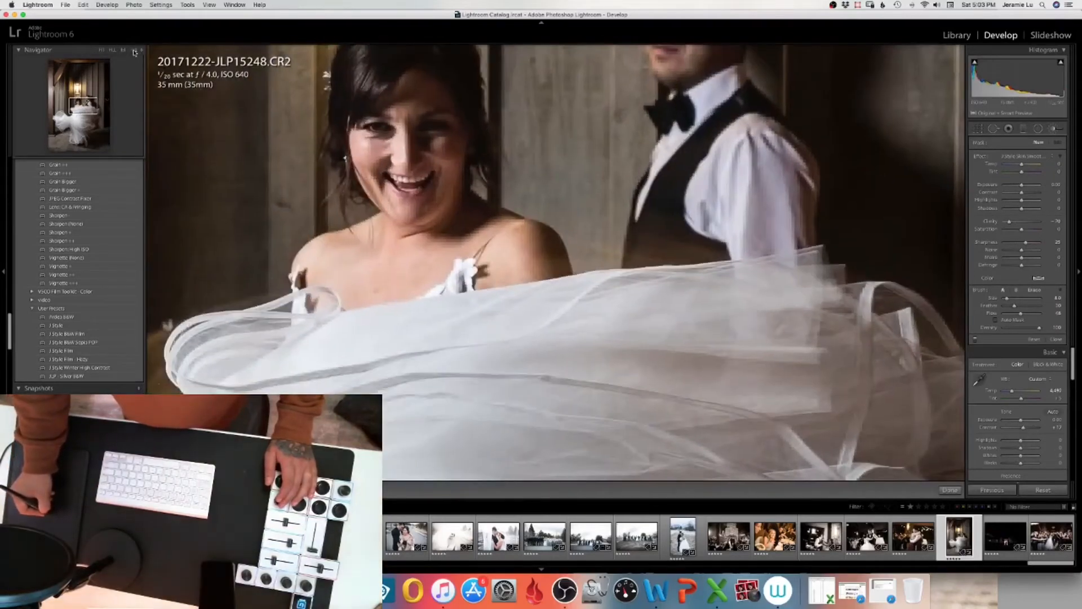
key(ctrl+minus)
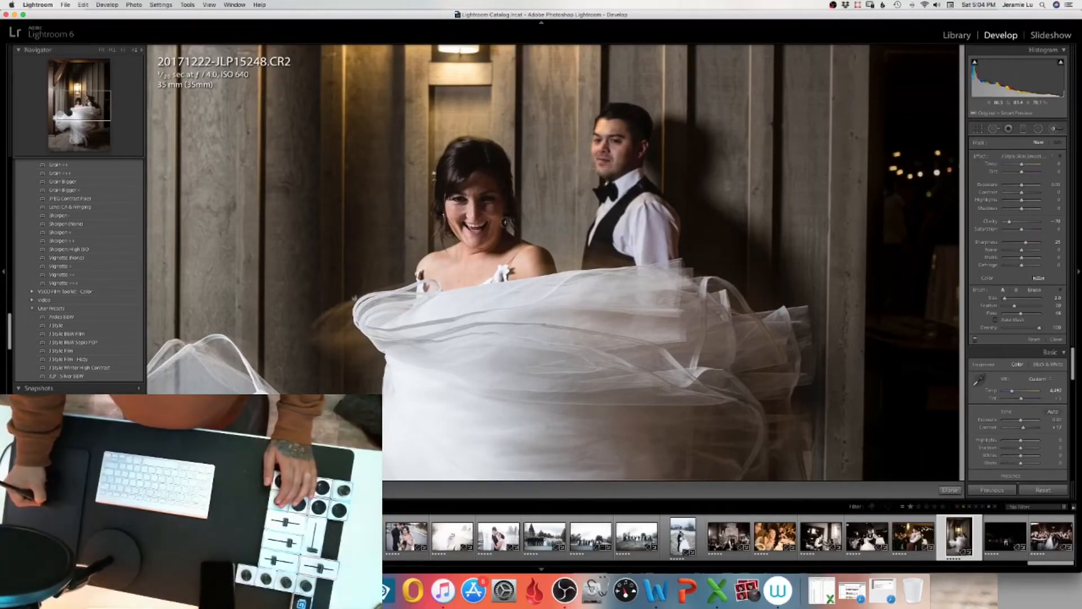
drag(477, 254, 478, 260)
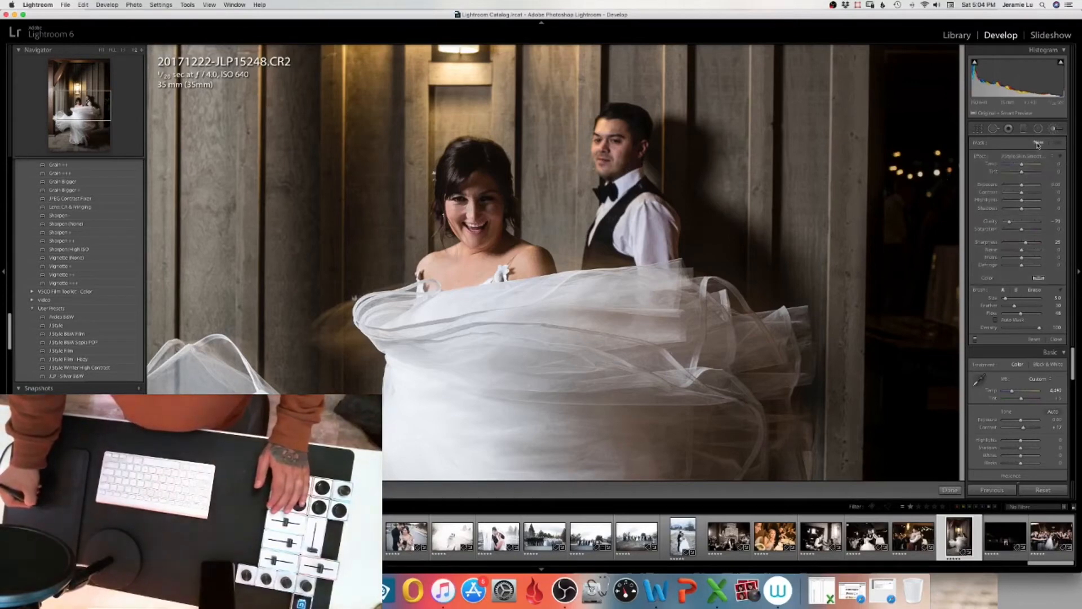
Brighten the bride's eyes with an adjustment brush using the J Style - Eyes preset, redoing the first stroke more precisely.
click(1033, 157)
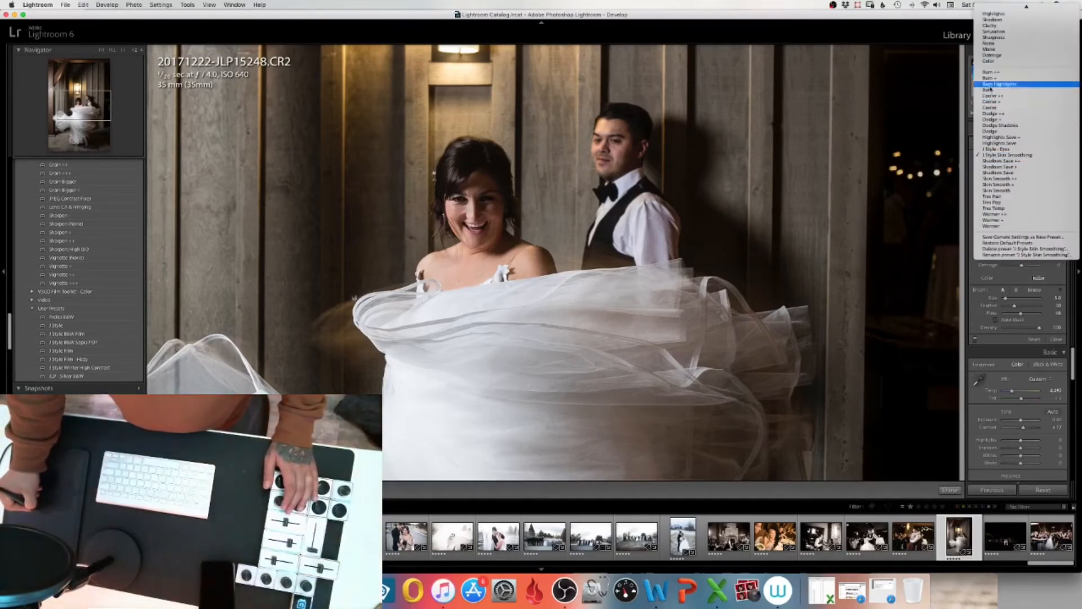
click(997, 149)
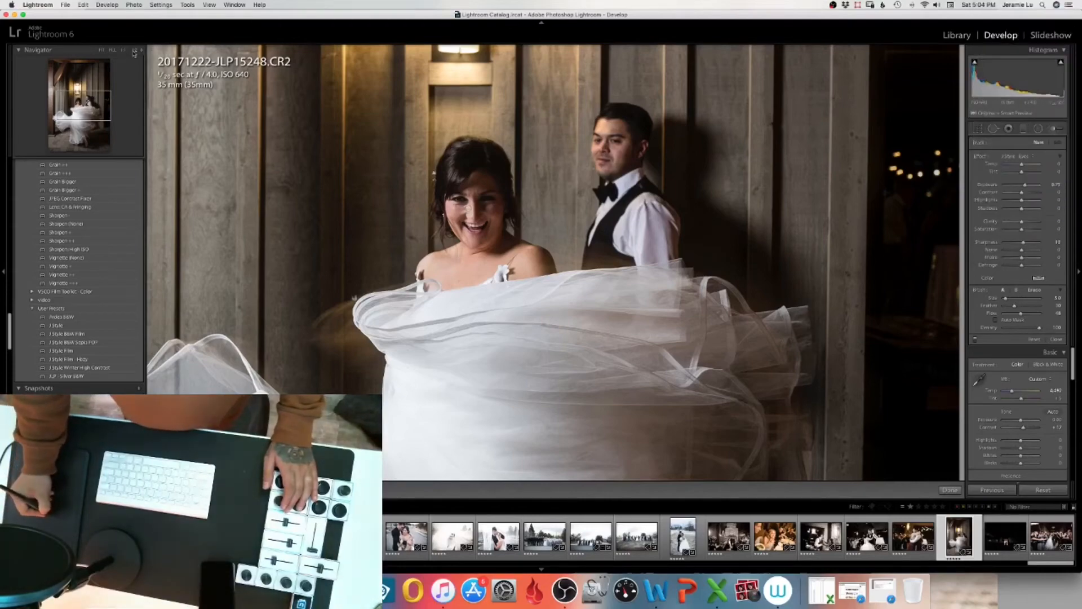
click(120, 51)
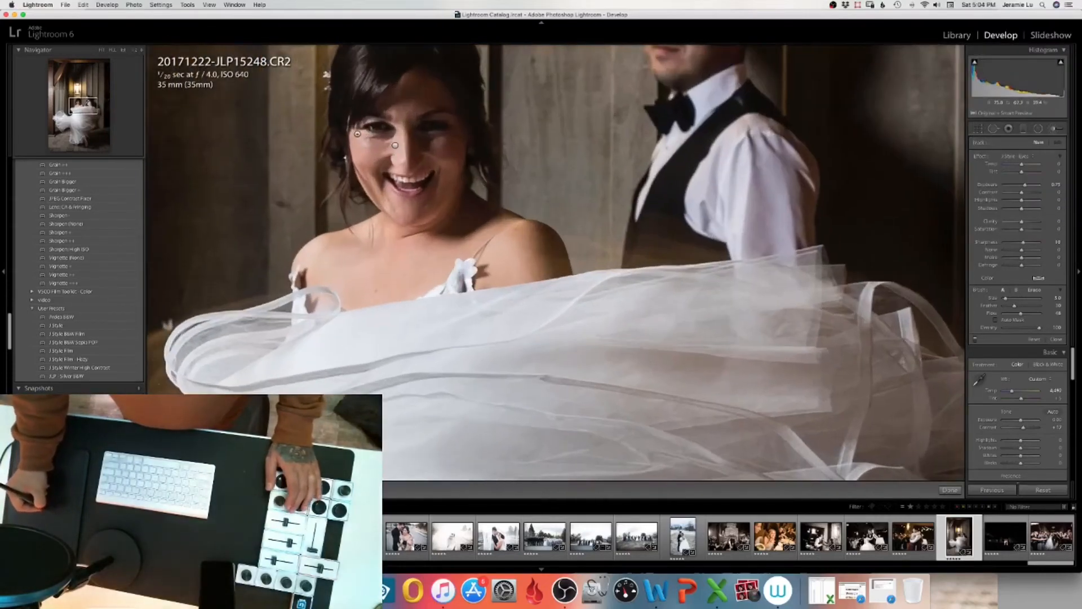
drag(380, 118, 376, 128)
key(super+z)
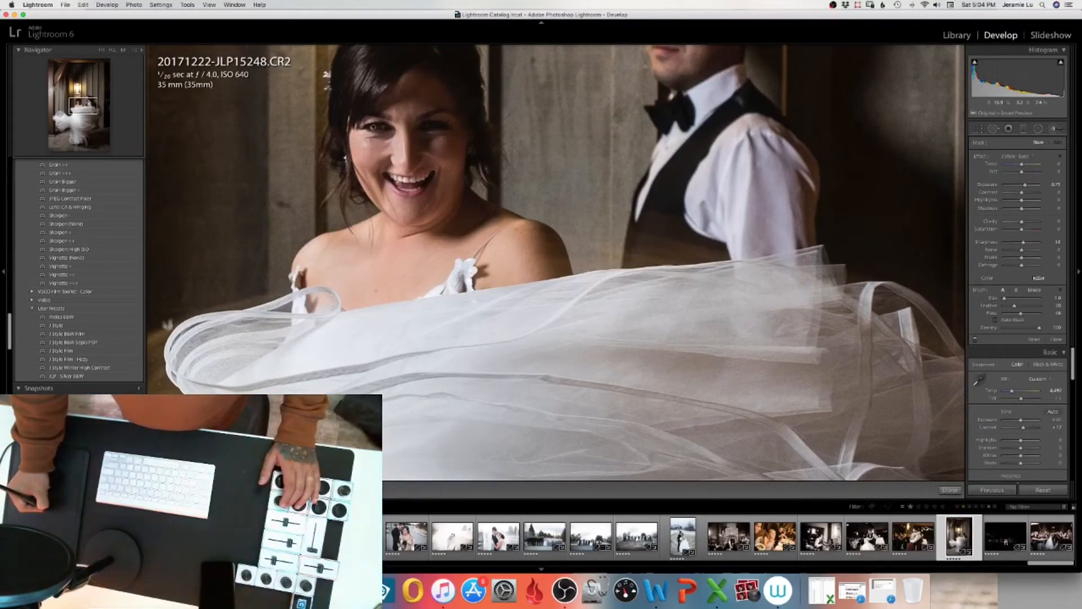
click(437, 129)
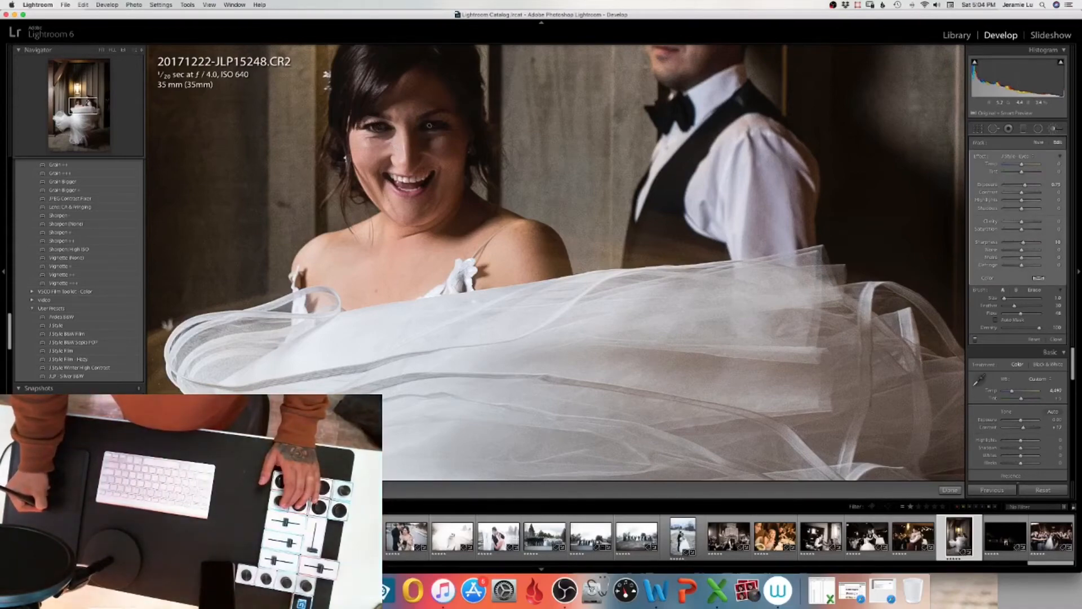
key(z)
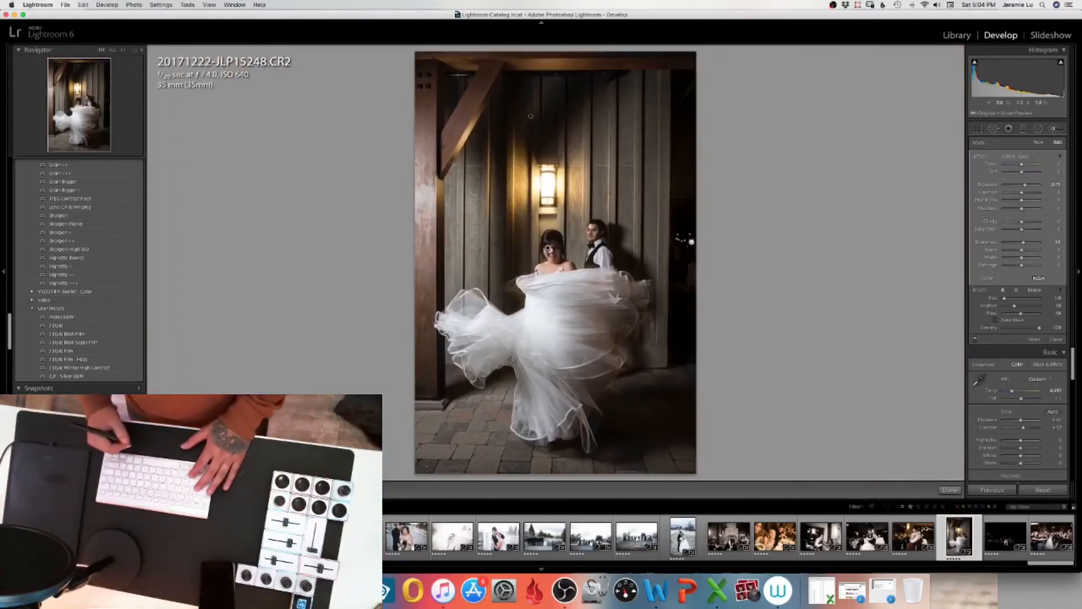
key(k)
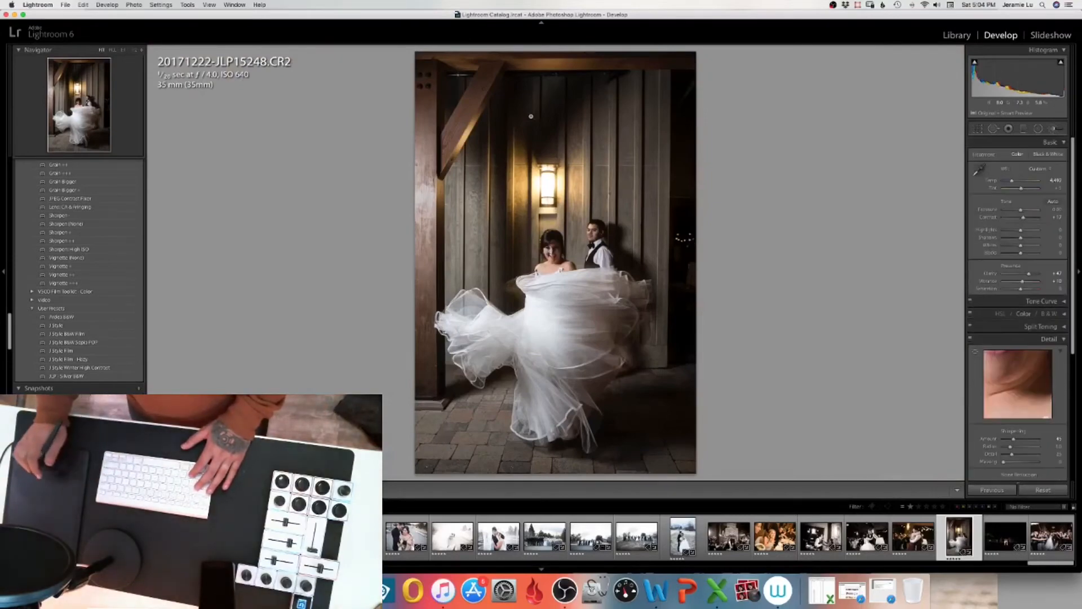
key(z)
key(z)
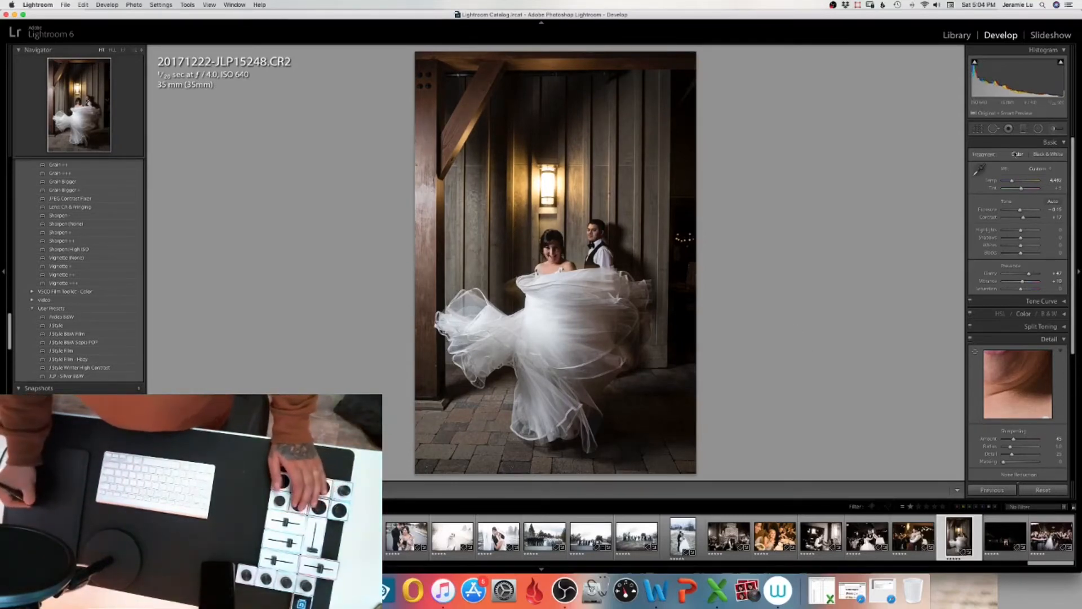
Burn the wooden post on the photo's left and the paving along its bottom with an enlarged Burn brush of size 10.
click(1055, 129)
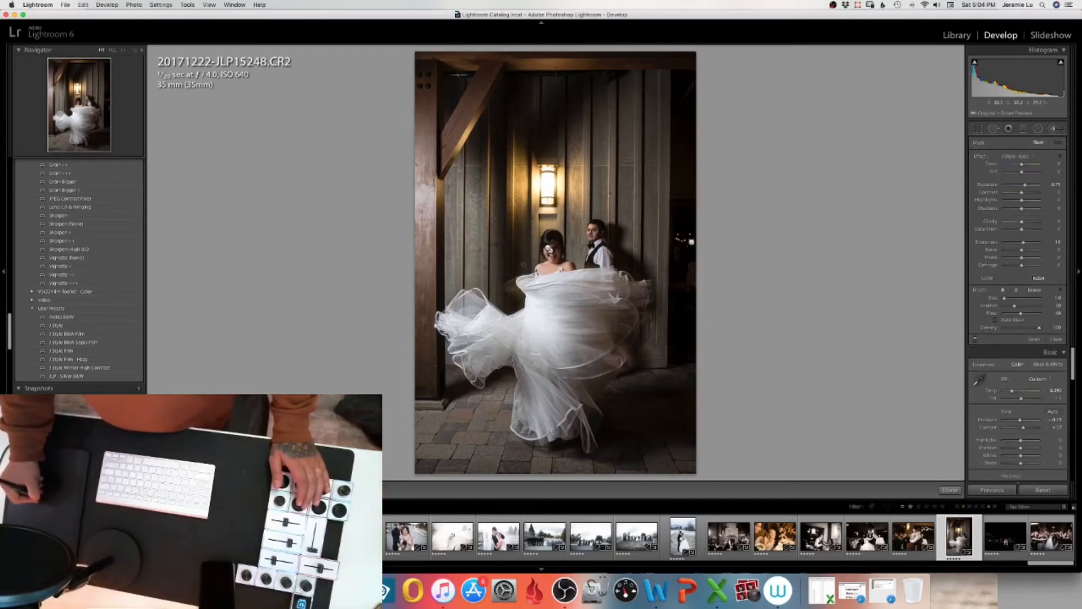
click(1024, 157)
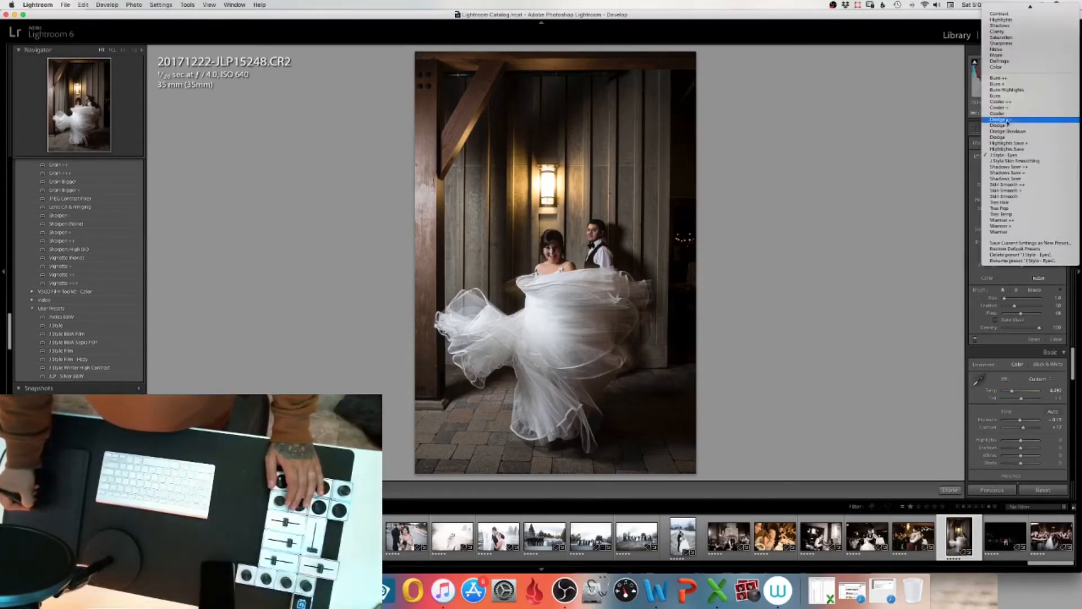
click(1008, 94)
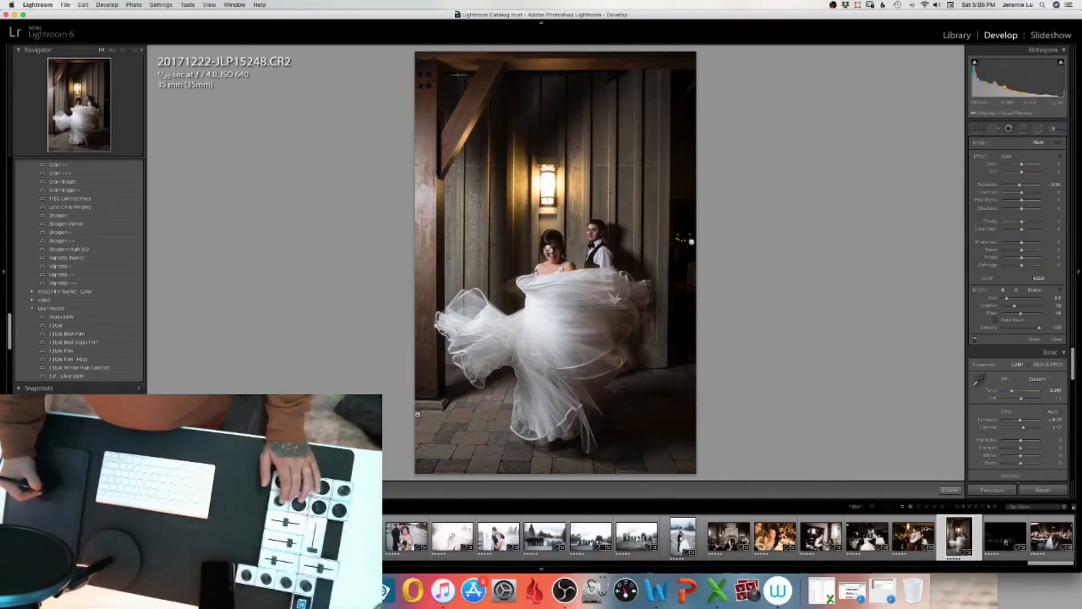
key(bracketright)
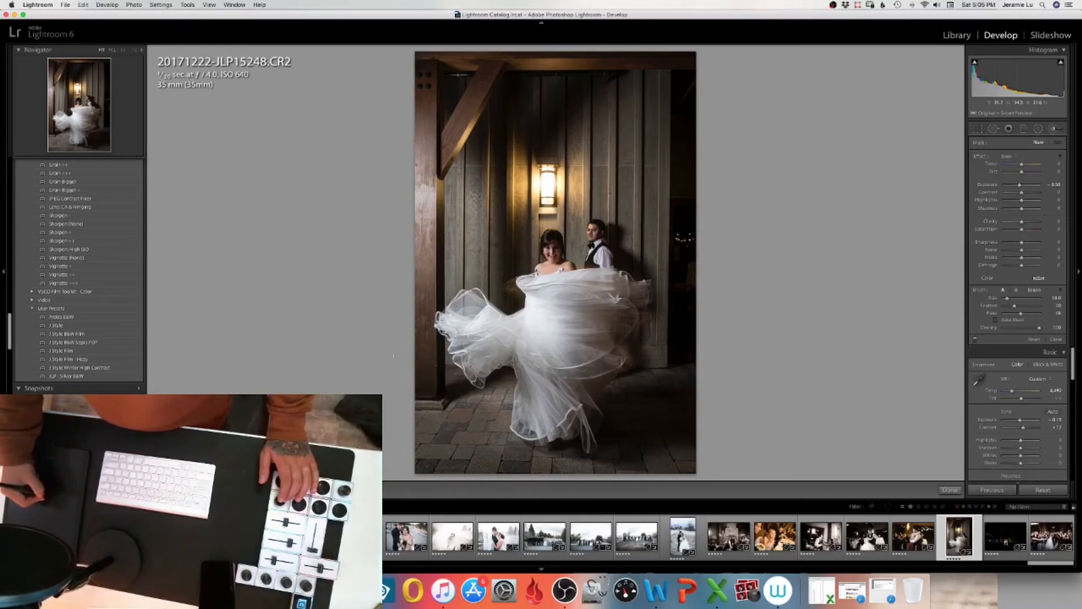
drag(418, 265, 422, 169)
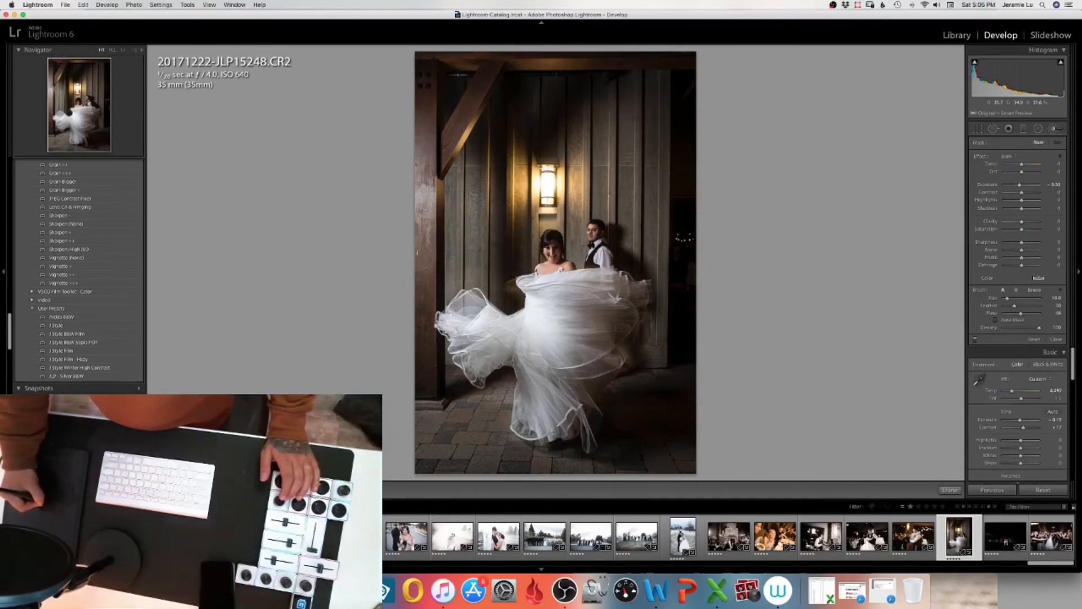
drag(475, 450, 586, 449)
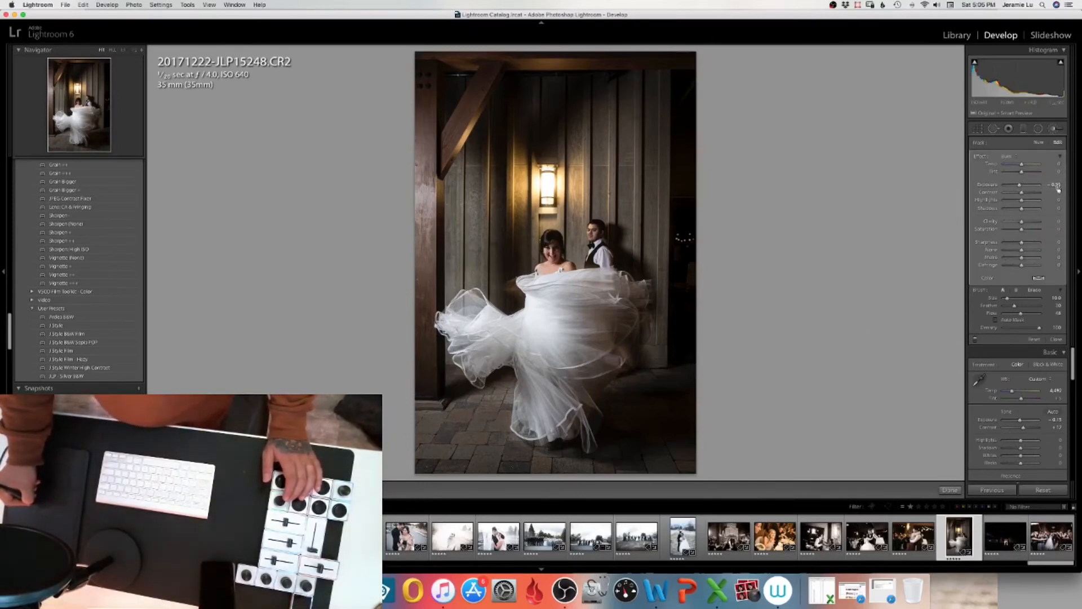
Fine-tune the exposure of the burned edges, brush over the wall above the dress's left side, and finish the brush adjustment.
drag(1055, 186, 1049, 190)
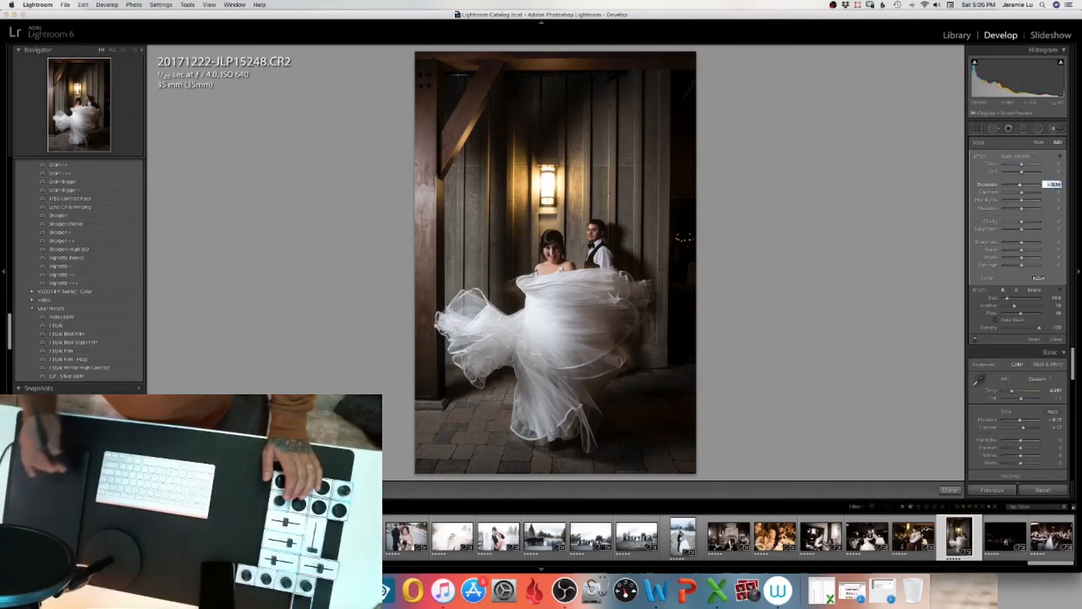
key(Down)
key(Down)
key(Down)
key(Down)
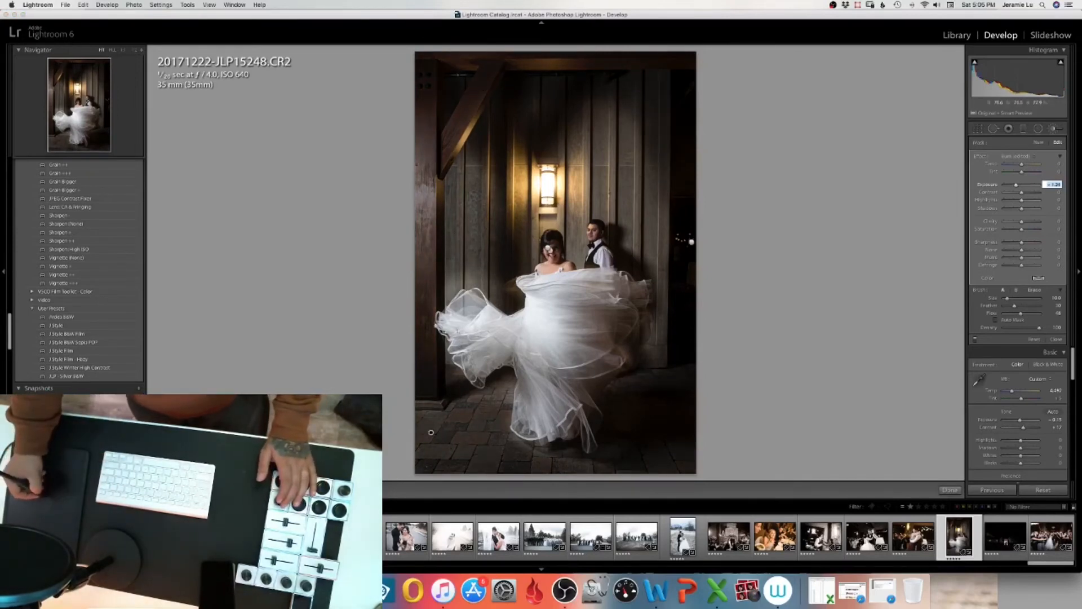
mouse_move(451, 264)
mouse_down()
mouse_move(429, 295)
mouse_move(461, 269)
mouse_up()
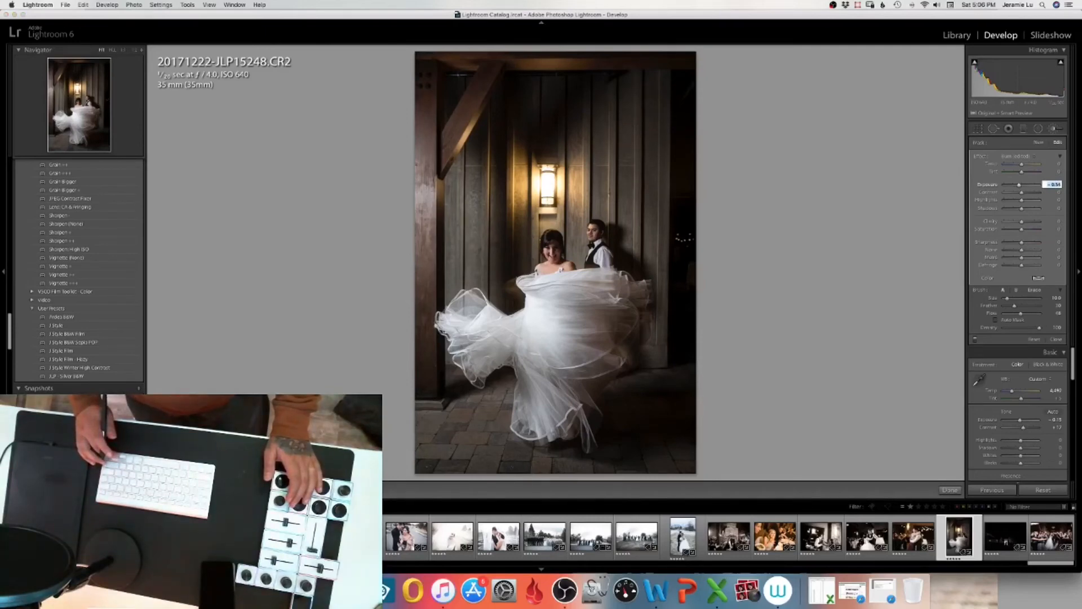
key(k)
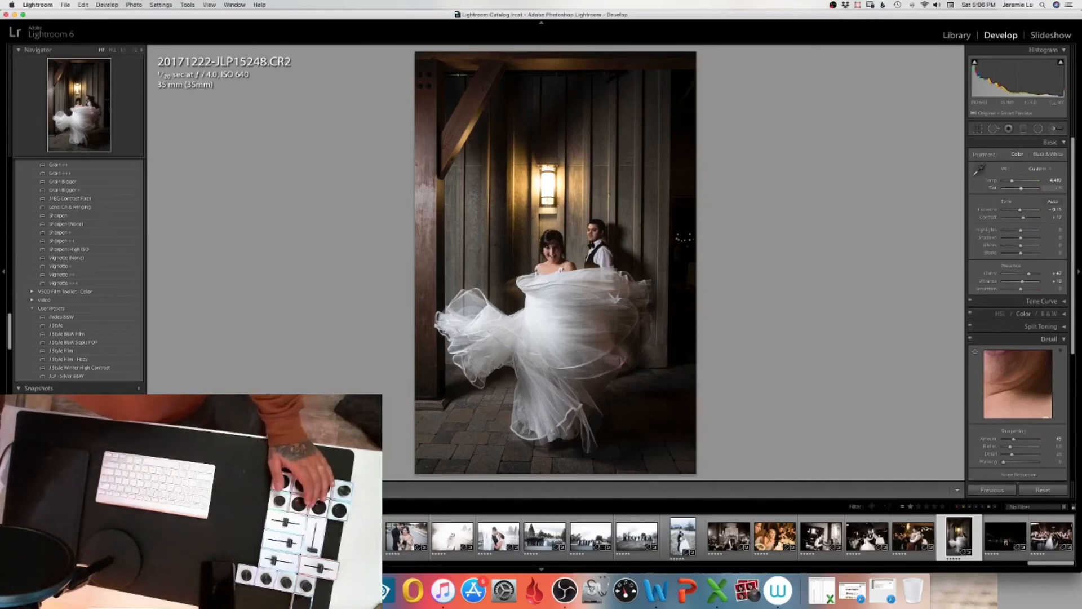
Compare the edited wedding photo with its unedited version to judge the burned edges.
key(backslash)
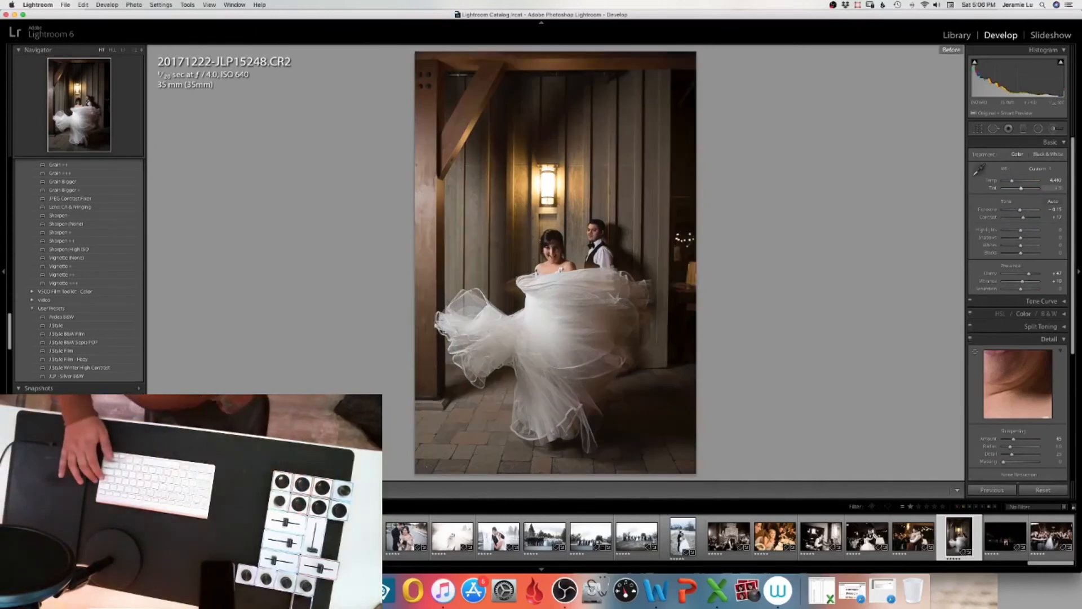
key(backslash)
key(backslash)
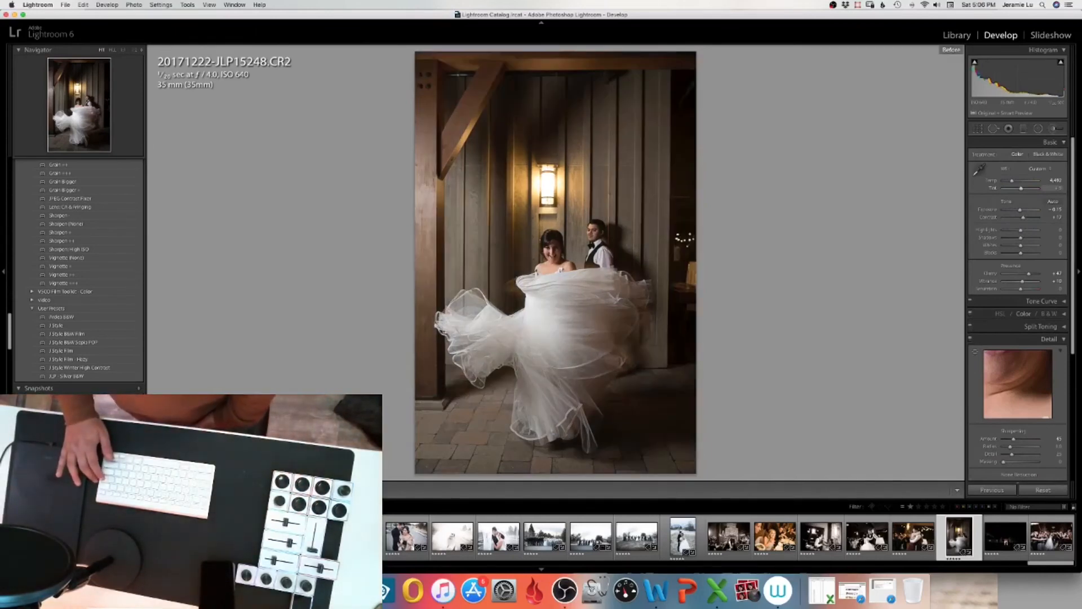
key(backslash)
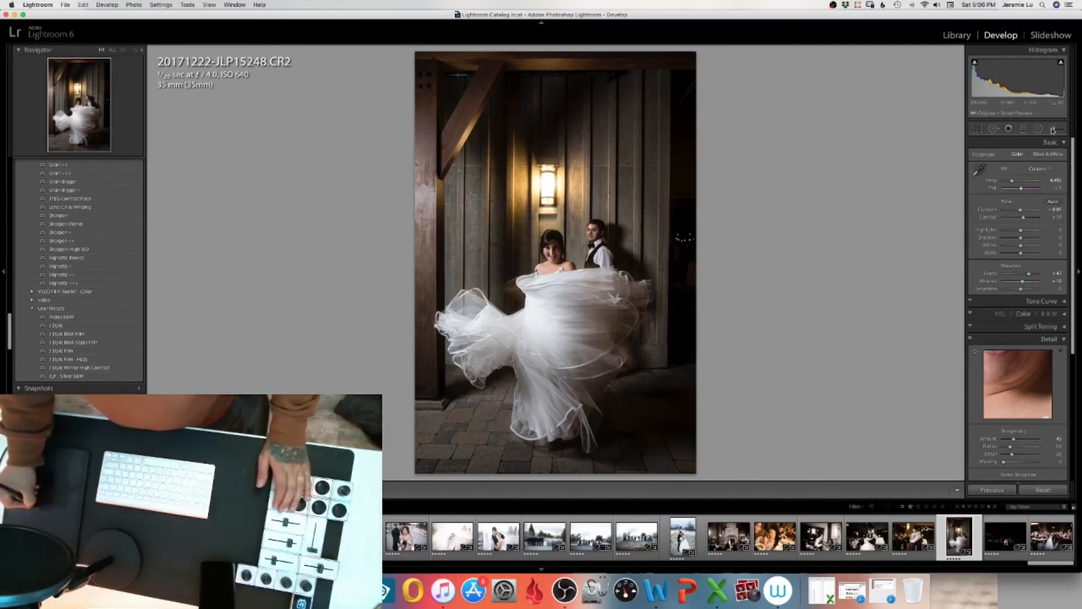
Burn the bright wall lamp above the bride using a new adjustment brush with a reduced brush size, and finish the adjustment.
click(1053, 130)
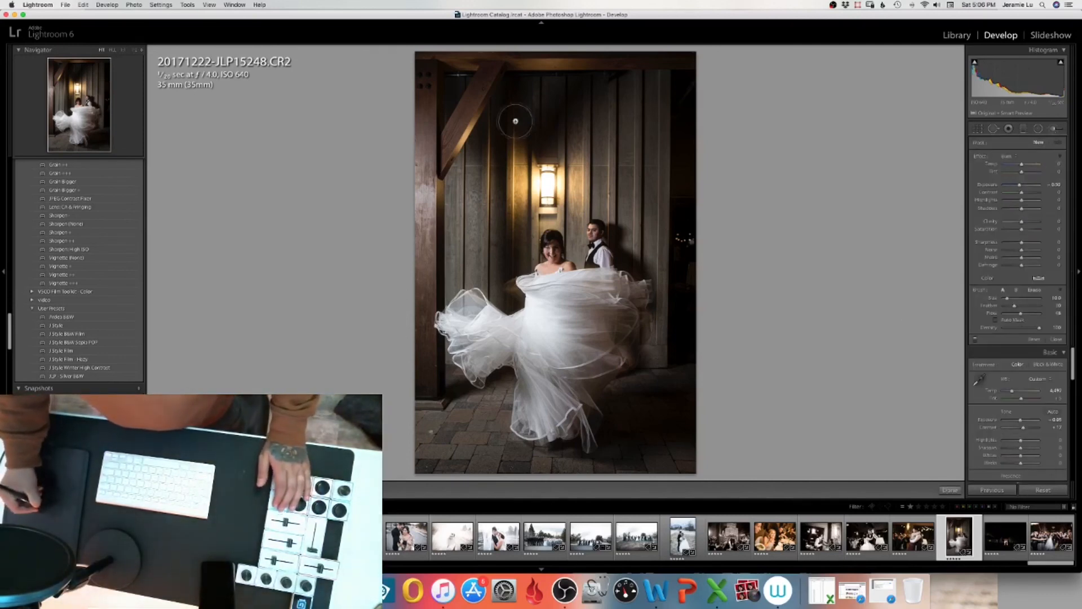
key(bracketleft)
key(bracketleft)
key(bracketleft)
key(bracketleft)
key(bracketleft)
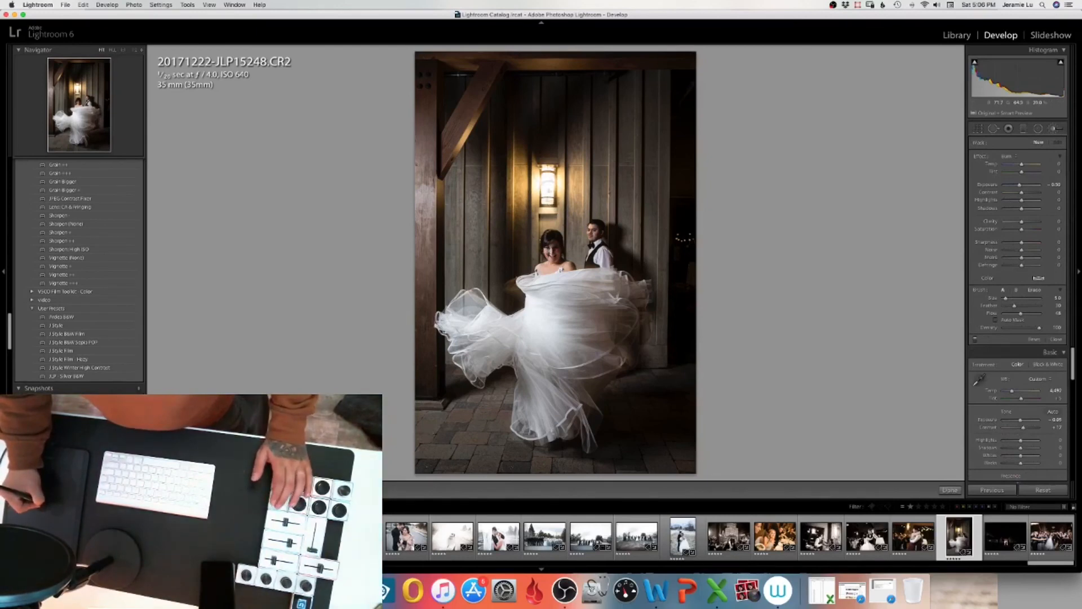
click(552, 199)
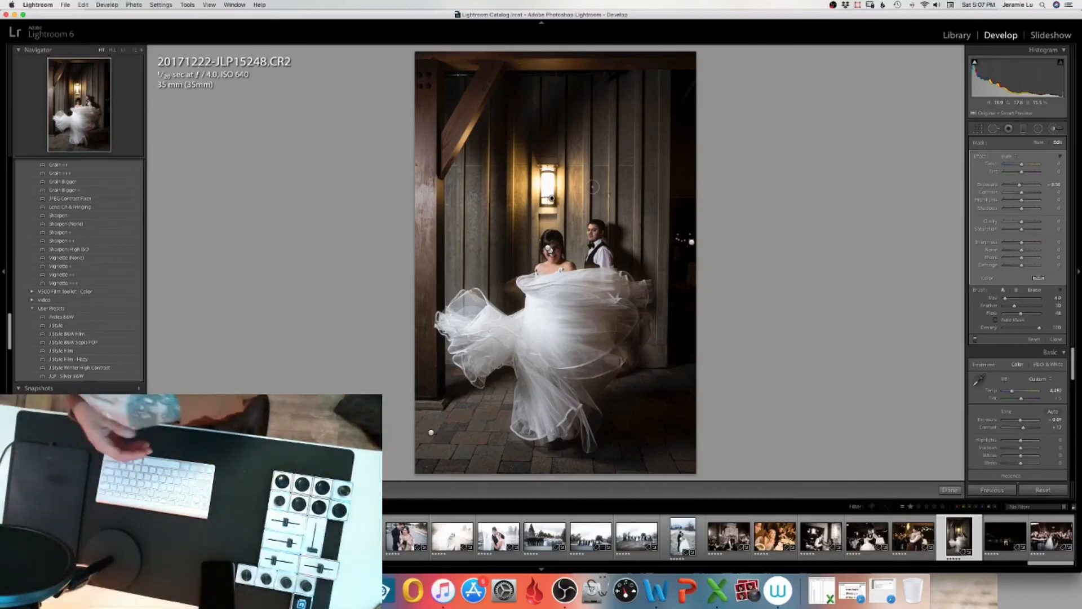
key(Escape)
key(k)
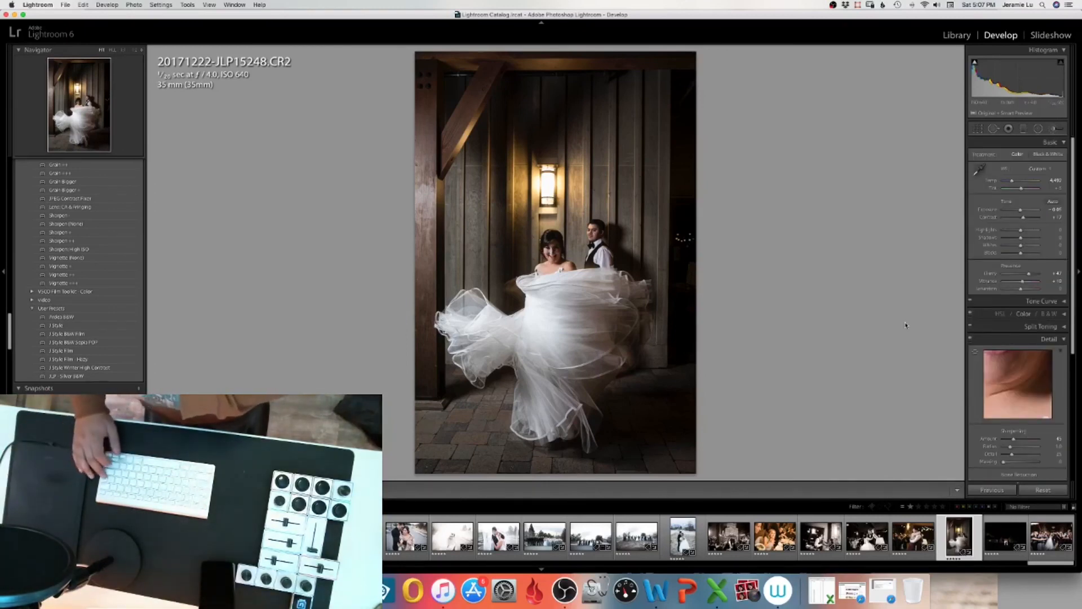
Toggle repeatedly between the before and after versions of the photo to review the complete edit.
key(backslash)
key(backslash)
key(backslash)
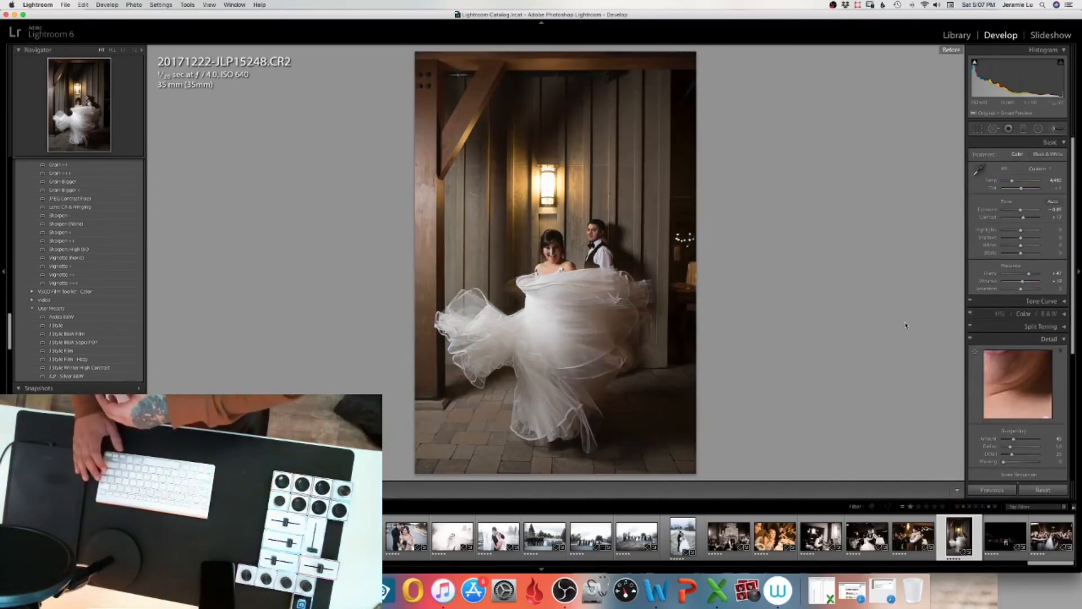
key(backslash)
key(backslash)
key(backslash)
key(backslash)
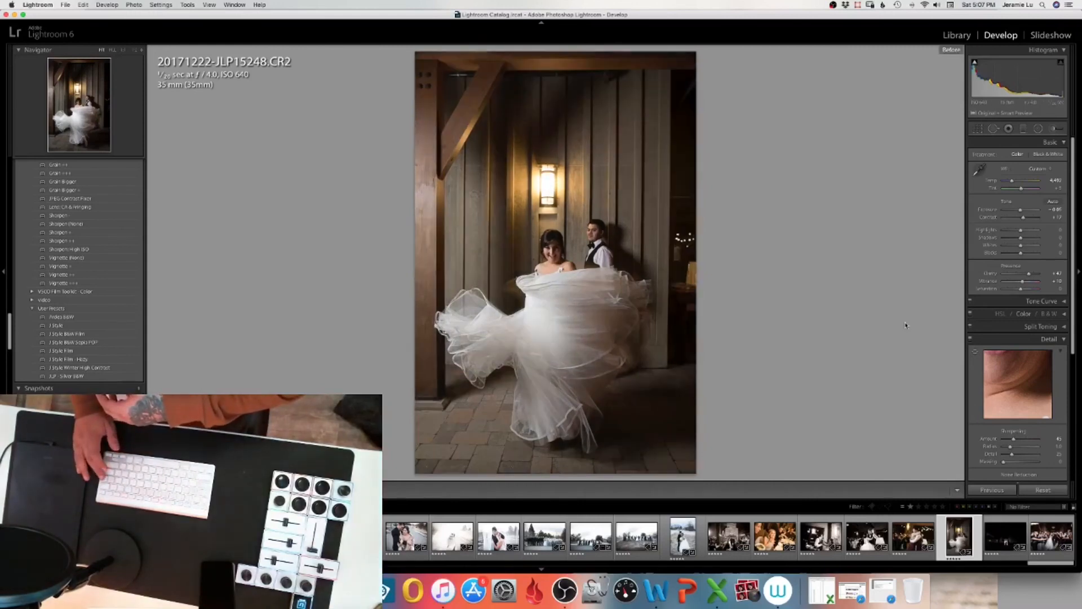
key(backslash)
key(backslash)
key(backslash)
key(backslash)
key(backslash)
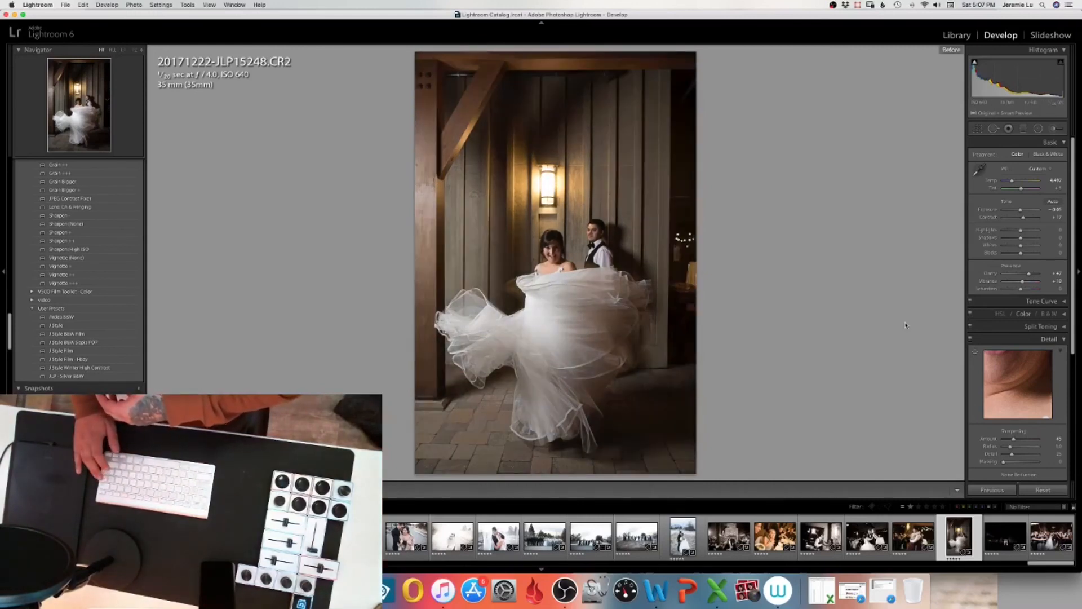